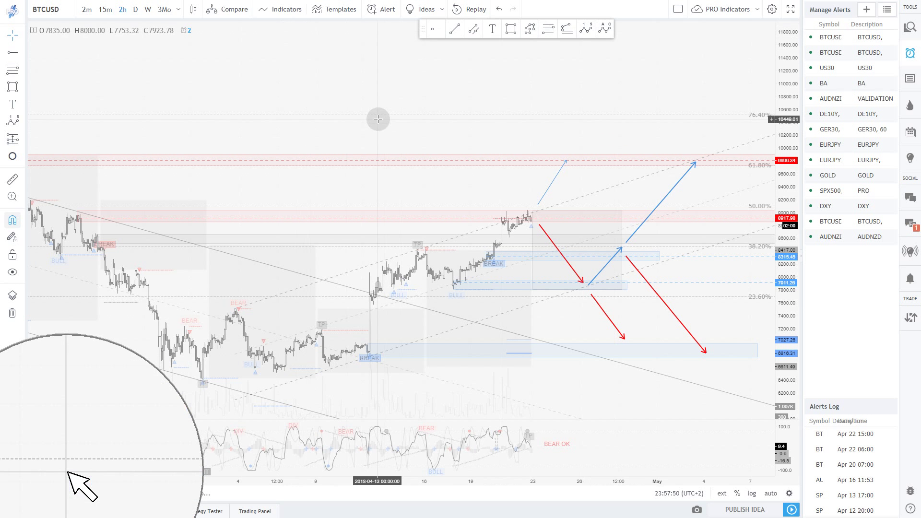
- Start a new BTCUSD alert and switch its condition source to the Sinewave BETA indicator
left_click(374, 10)
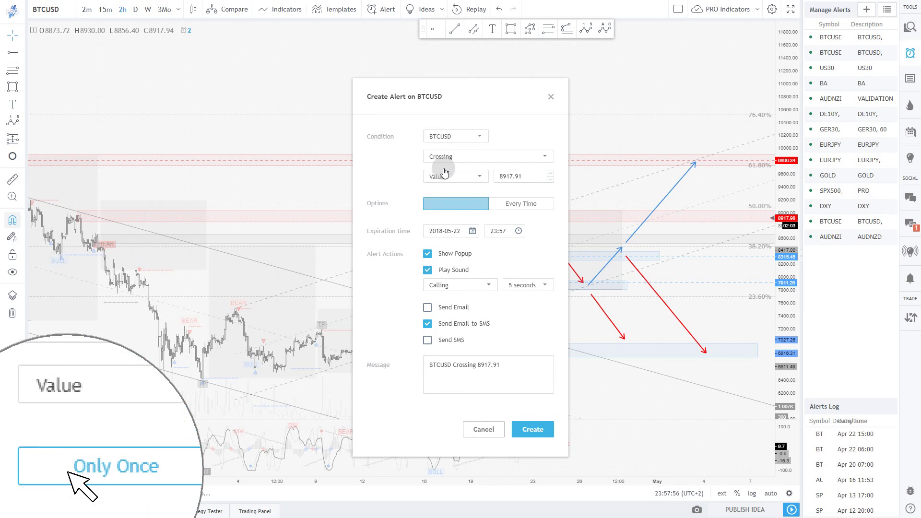
left_click(439, 139)
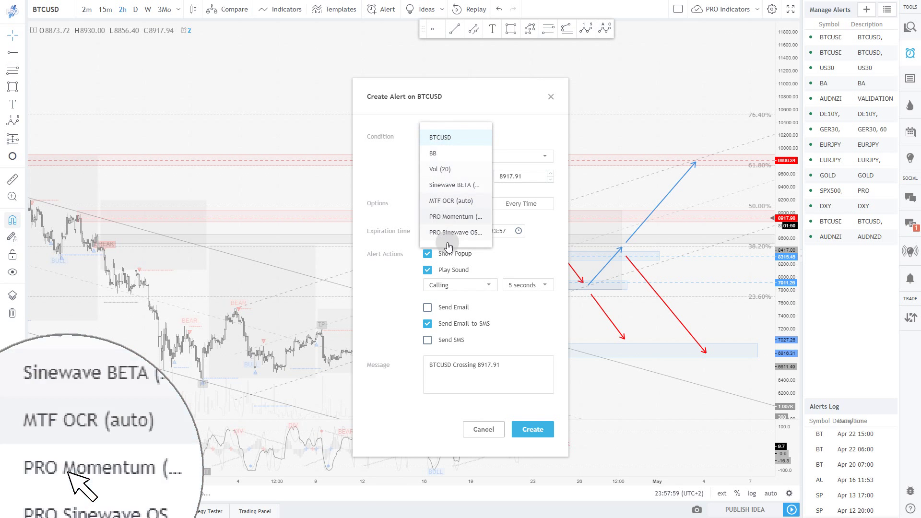
left_click(450, 188)
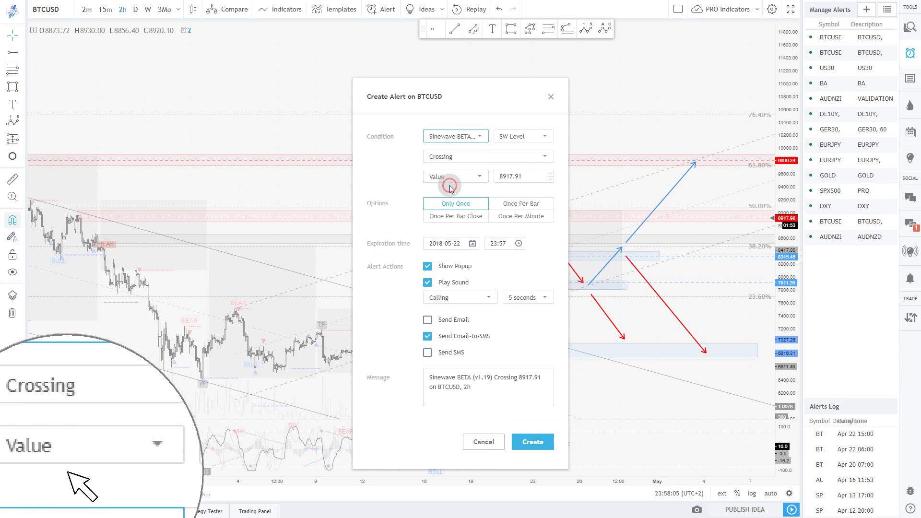
left_click(525, 137)
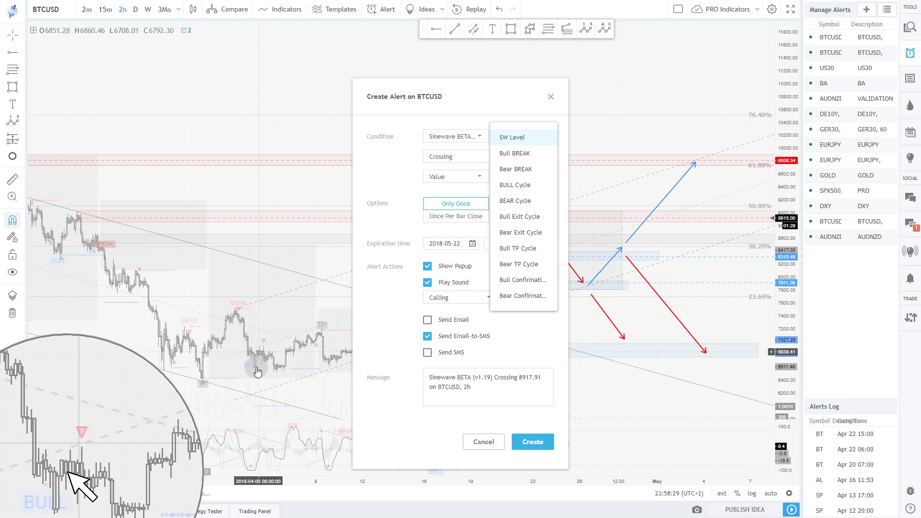
- Set the condition to Bull Confirmation Crossing Up a fixed value of 0.90
left_click(525, 286)
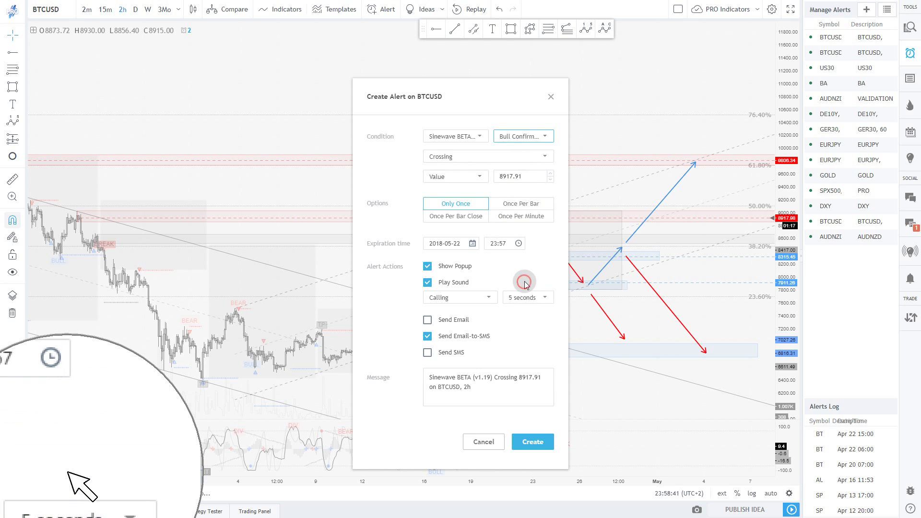
left_click(427, 157)
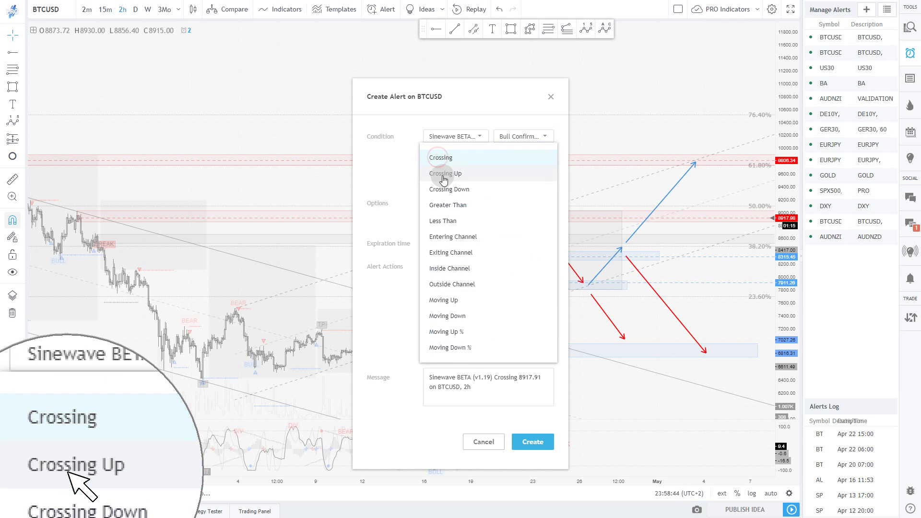
left_click(444, 178)
left_click(444, 179)
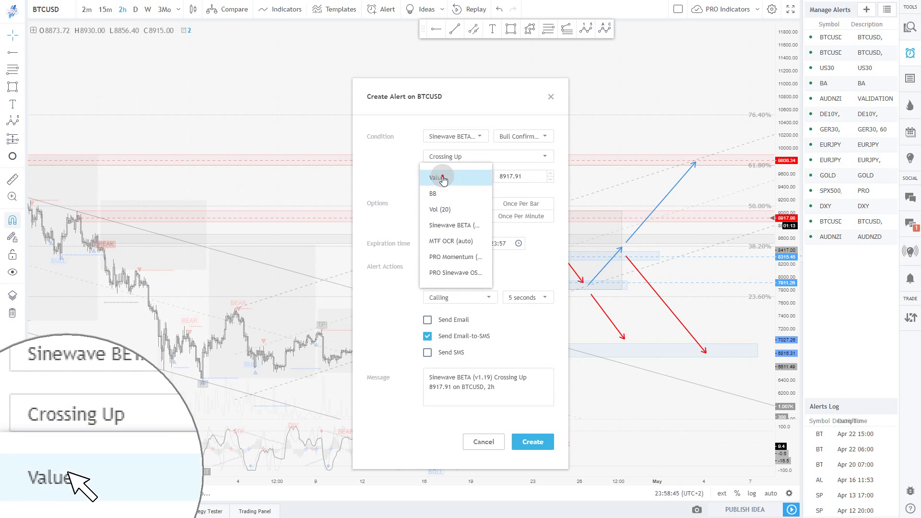
left_click(445, 179)
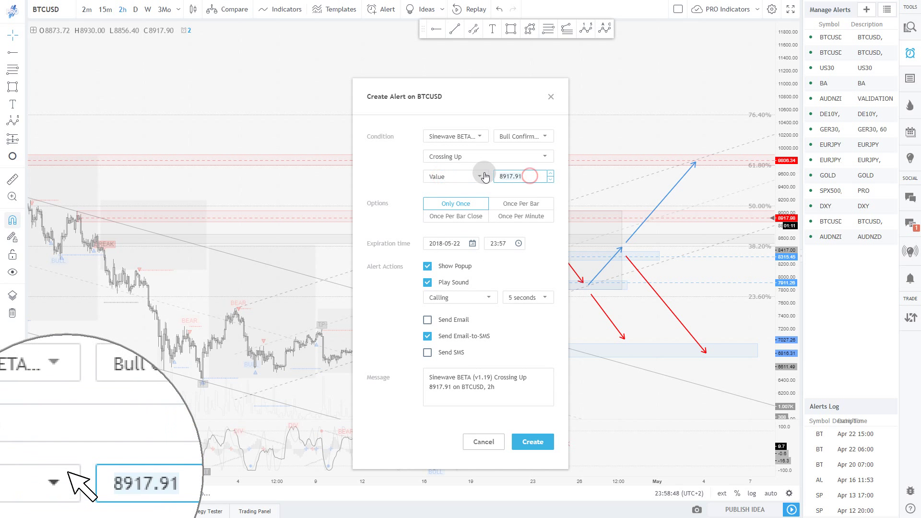
type("0.9")
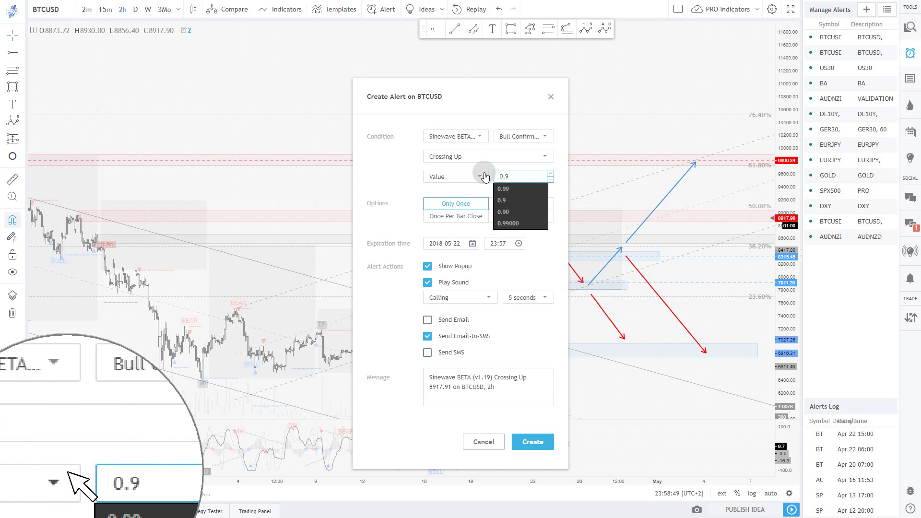
type("0")
left_click(462, 185)
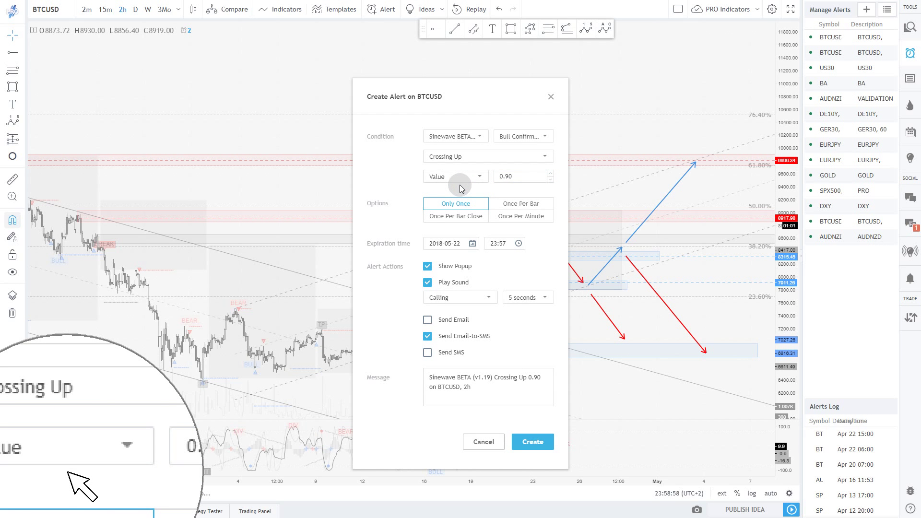
- Change the alert's trigger frequency from Only Once to Once Per Bar Close
left_click(458, 210)
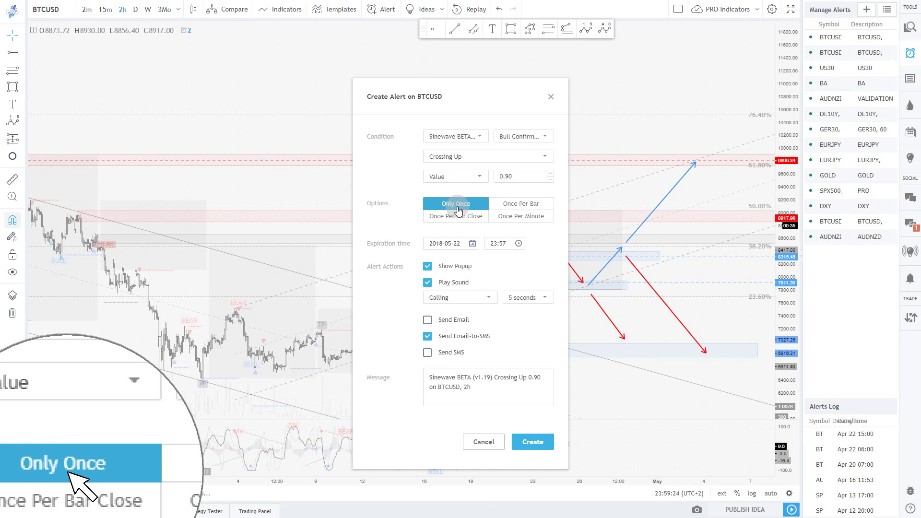
left_click(469, 217)
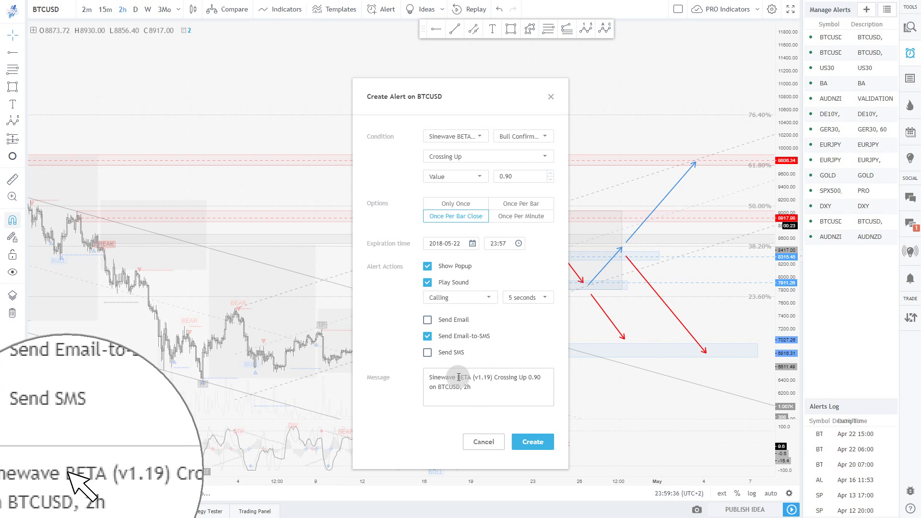
- Set the message to 'BTCUSD, H2 : Sinewave Bullish confirmation signal' and create the alert
triple_click(479, 392)
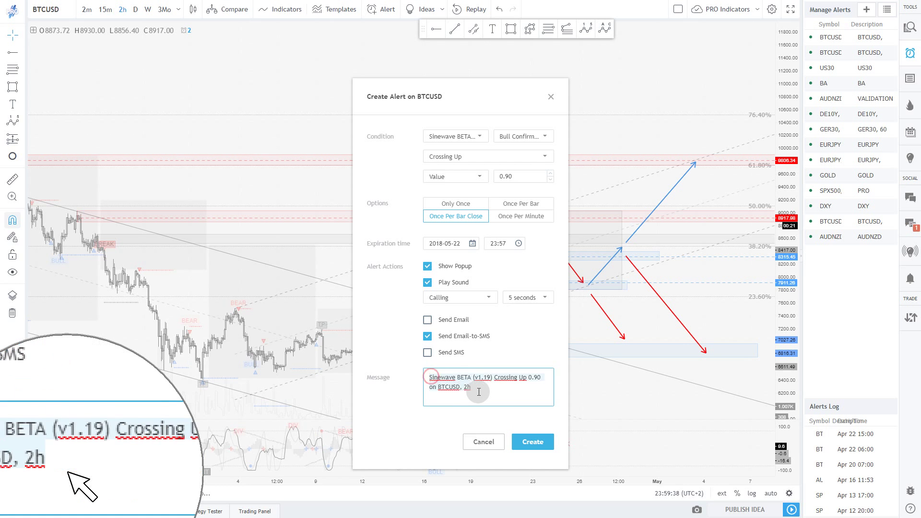
type("BTCUSD")
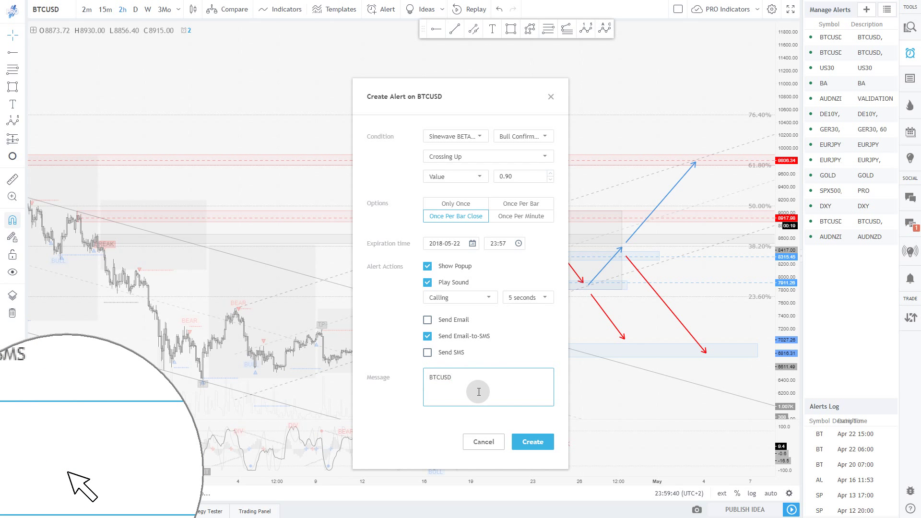
type(", H2 : Sin")
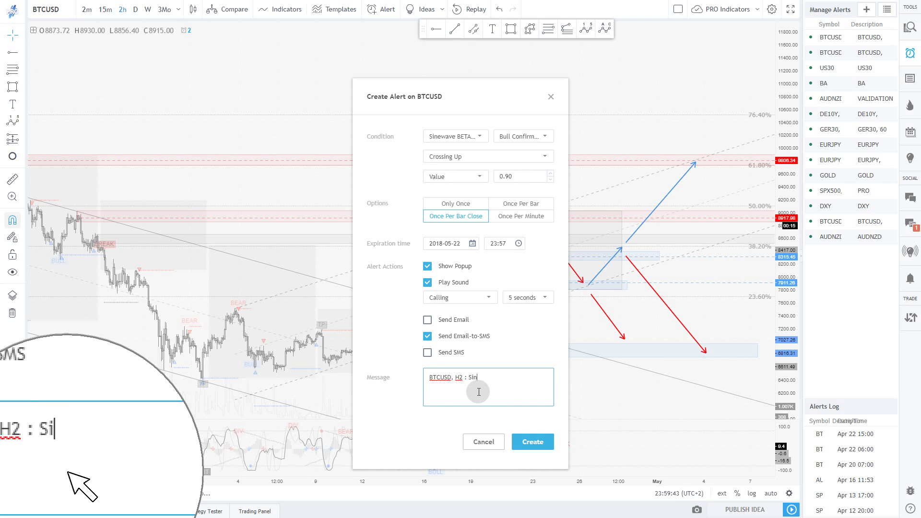
type("ewave Bullish confiram")
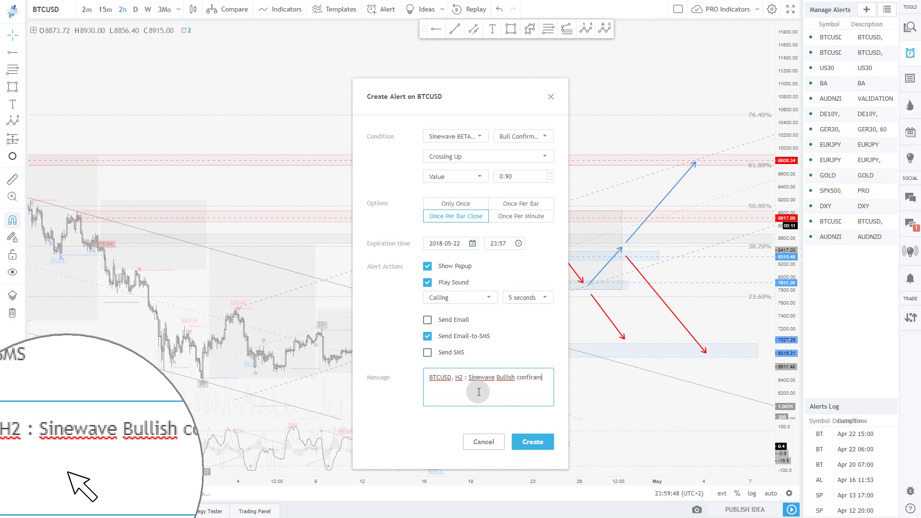
type("tion")
key("BackSpace")
key("BackSpace")
key("BackSpace")
type("tion signal")
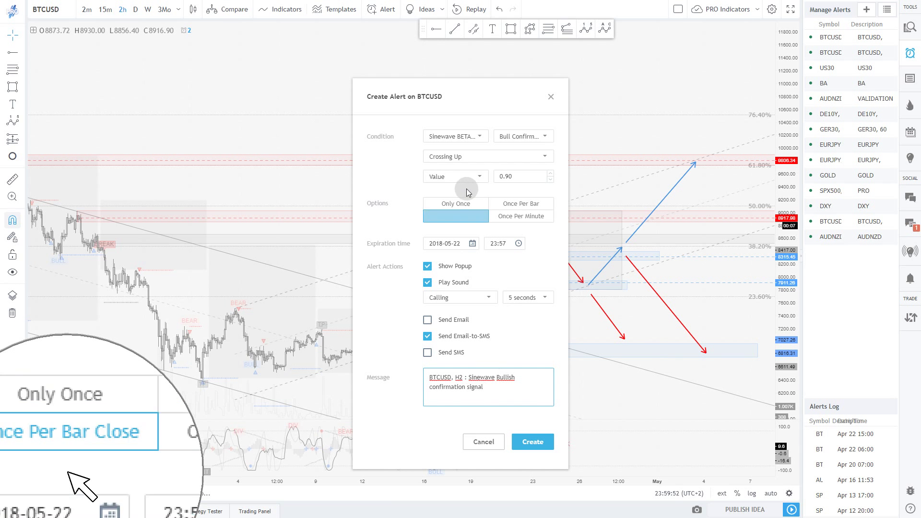
left_click(532, 440)
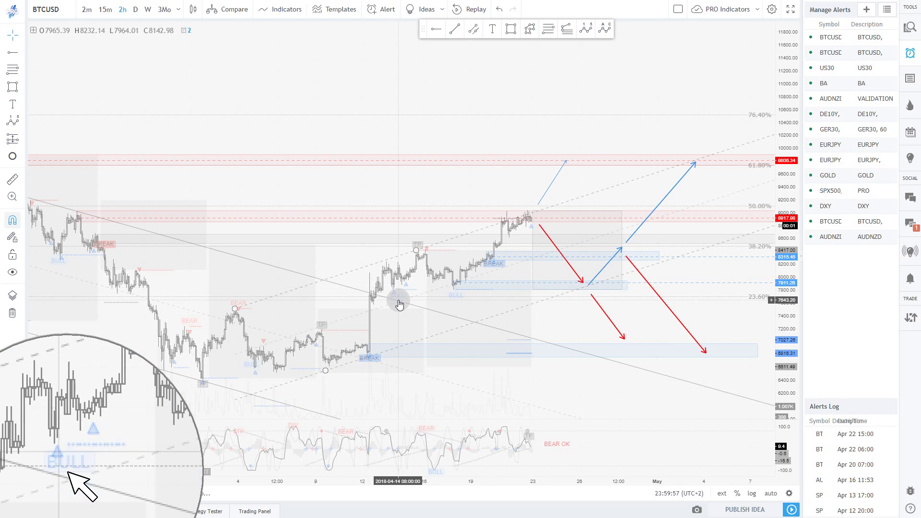
- Open a fresh Create Alert on BTCUSD dialog for the second alert
mouse_move(848, 40)
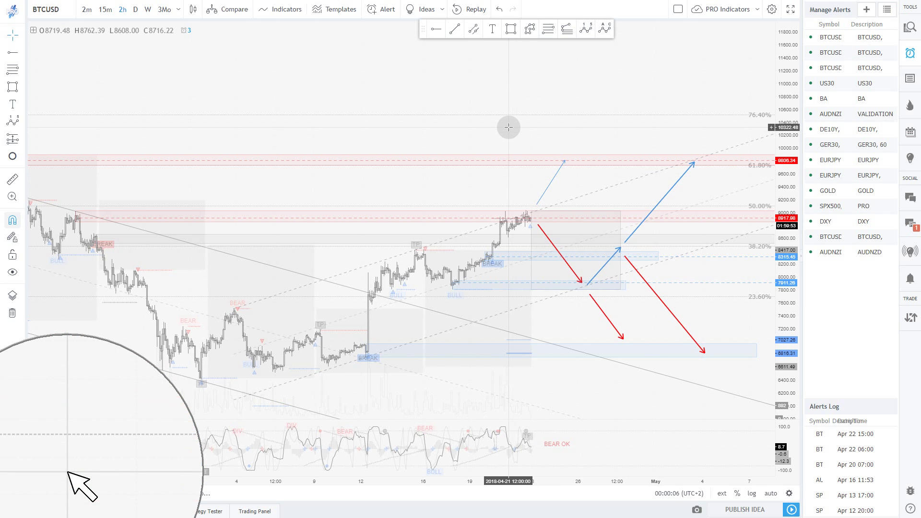
left_click(381, 11)
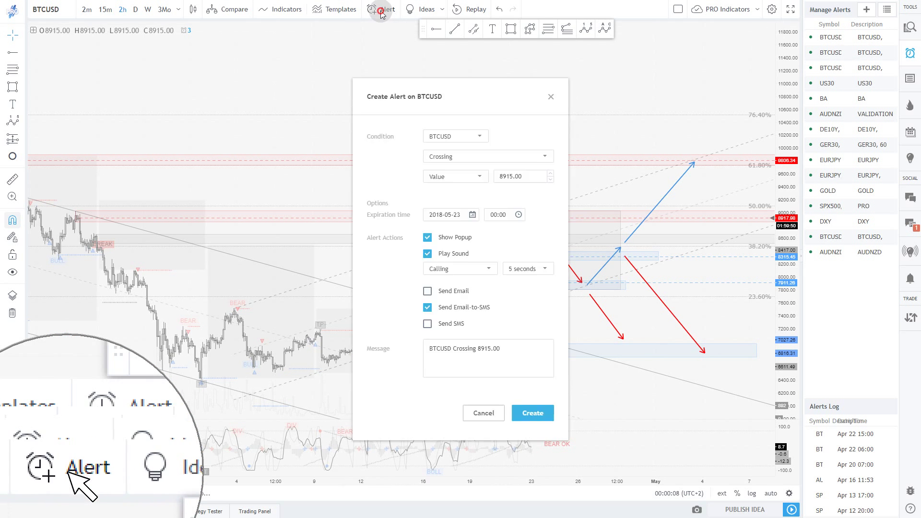
- Base the condition on Sinewave BETA's SW Level plot using Moving Up %
left_click(440, 138)
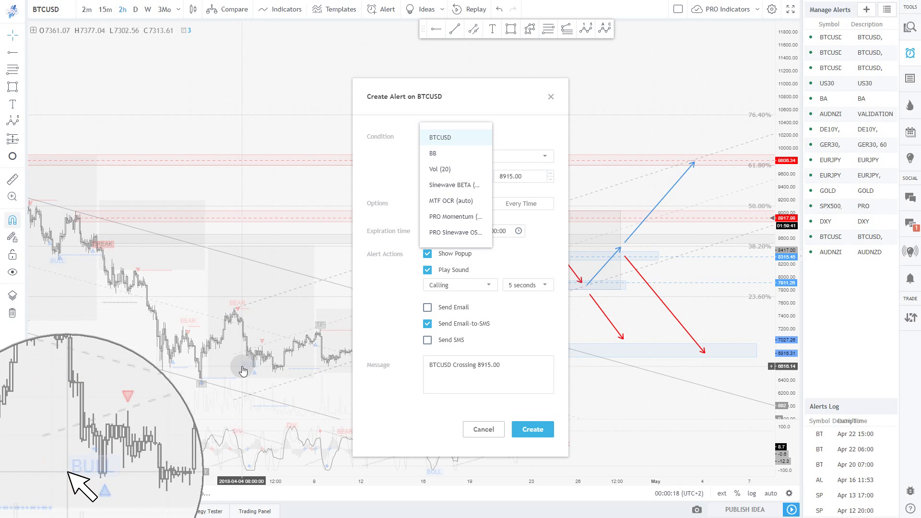
left_click(446, 187)
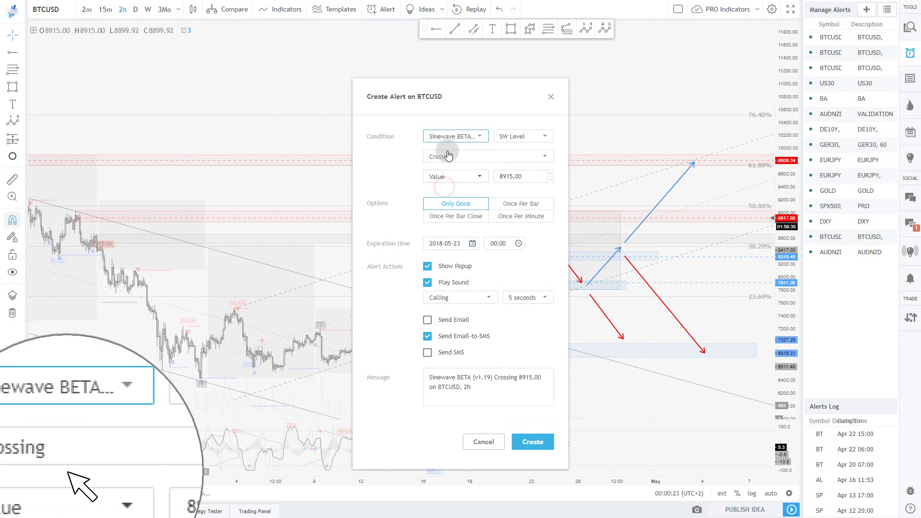
left_click(518, 137)
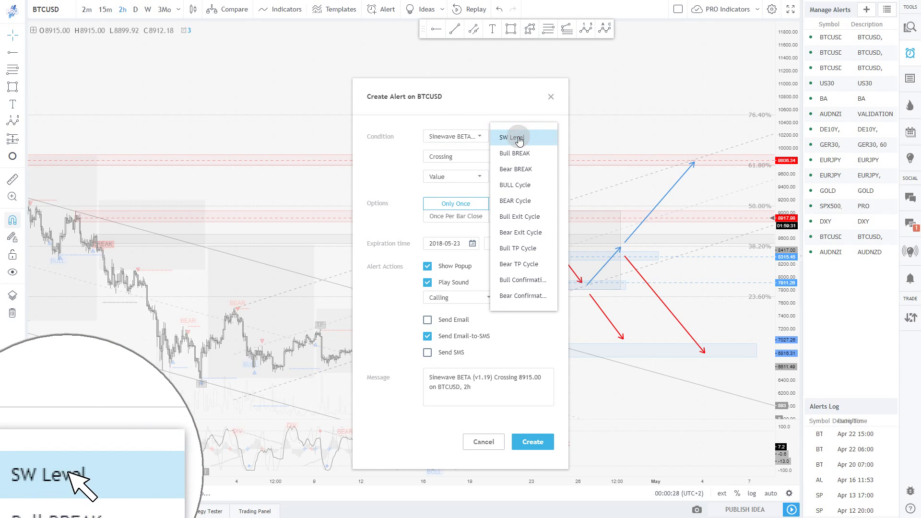
left_click(518, 138)
left_click(459, 155)
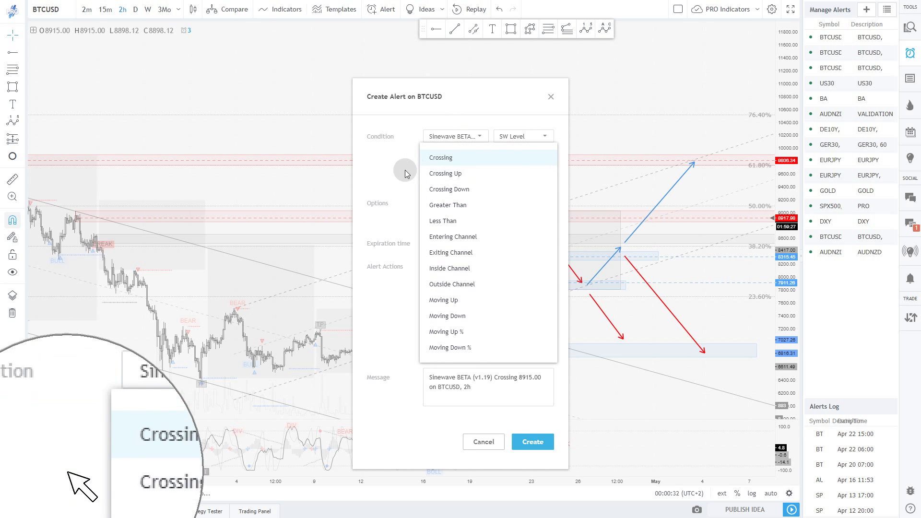
left_click(393, 170)
left_click(453, 157)
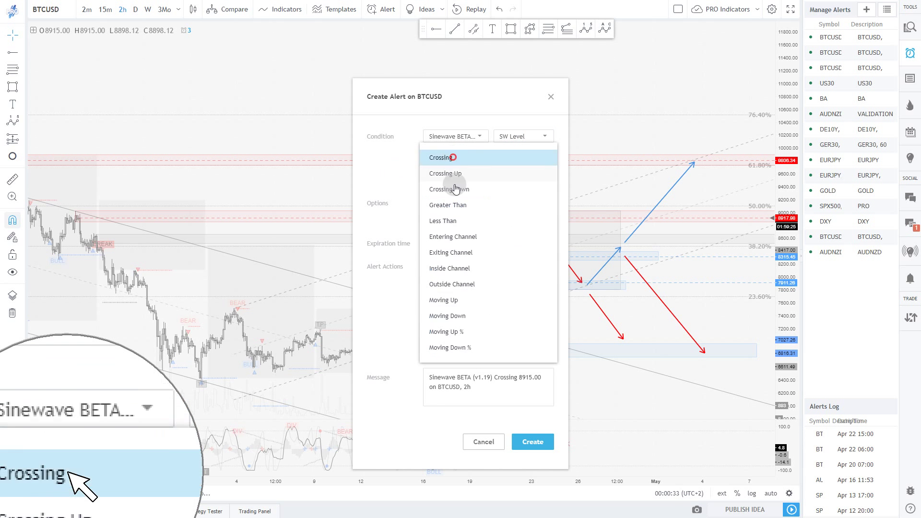
left_click(452, 336)
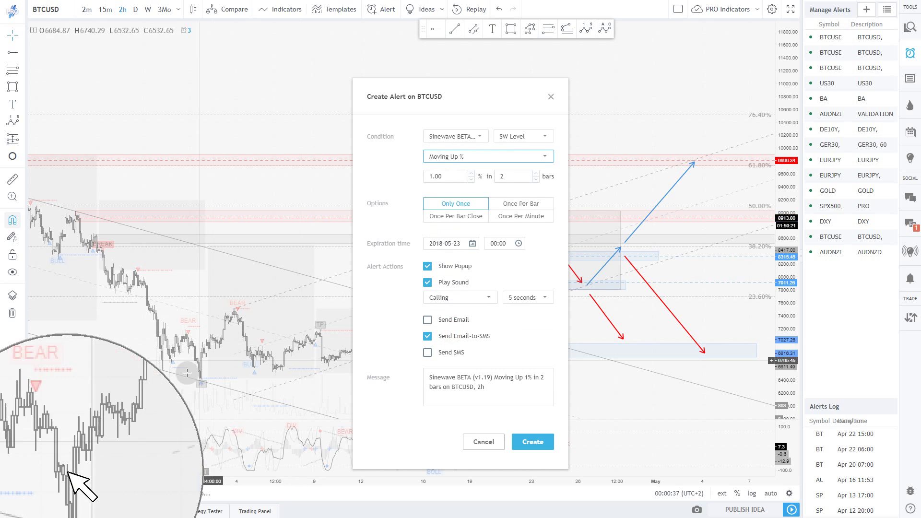
left_click(204, 386)
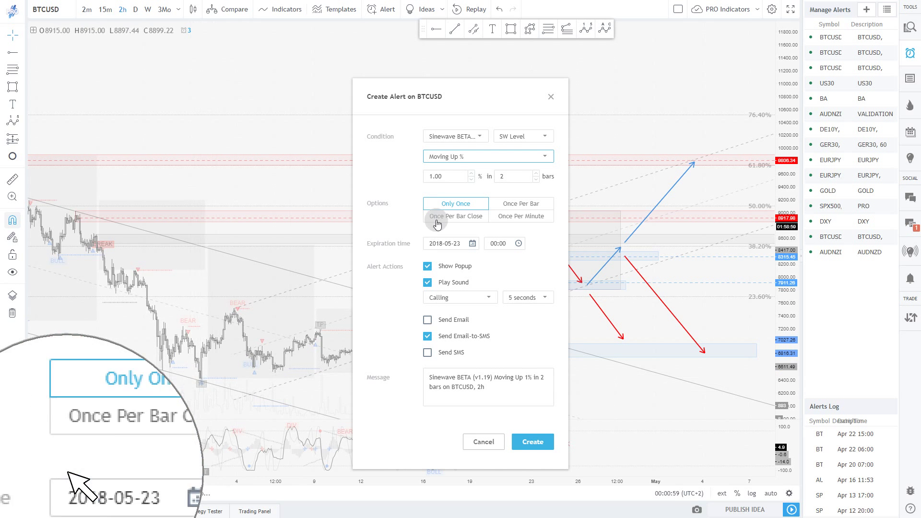
left_click(449, 158)
left_click(439, 349)
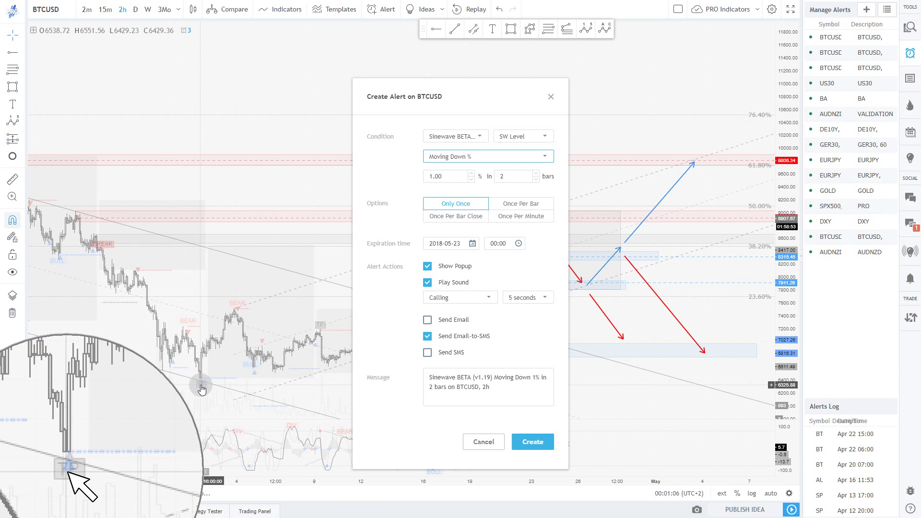
left_click(440, 157)
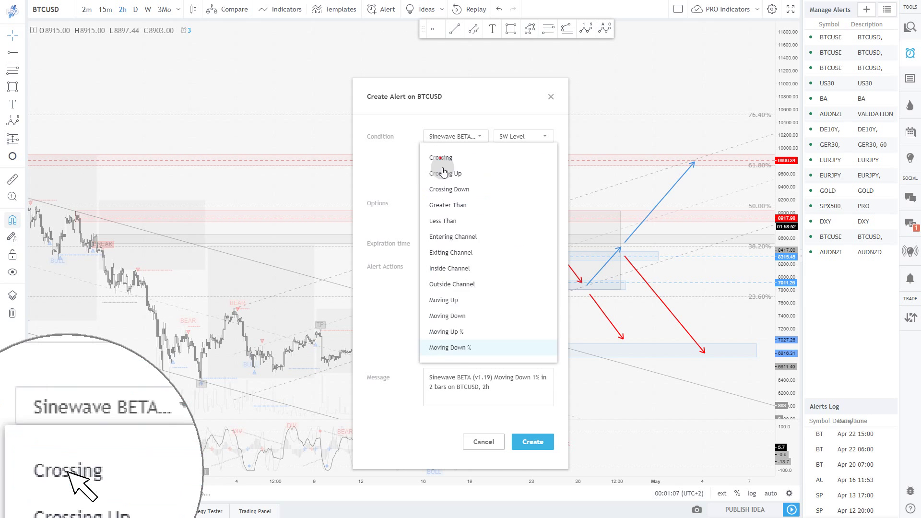
left_click(442, 332)
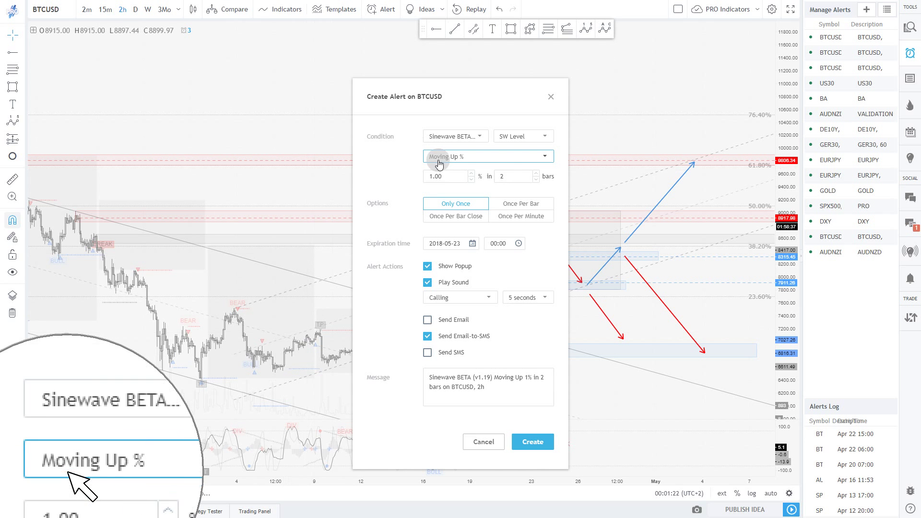
- Require a 0.01% rise within 2 bars and fire Once Per Bar Close
double_click(451, 180)
type("0.")
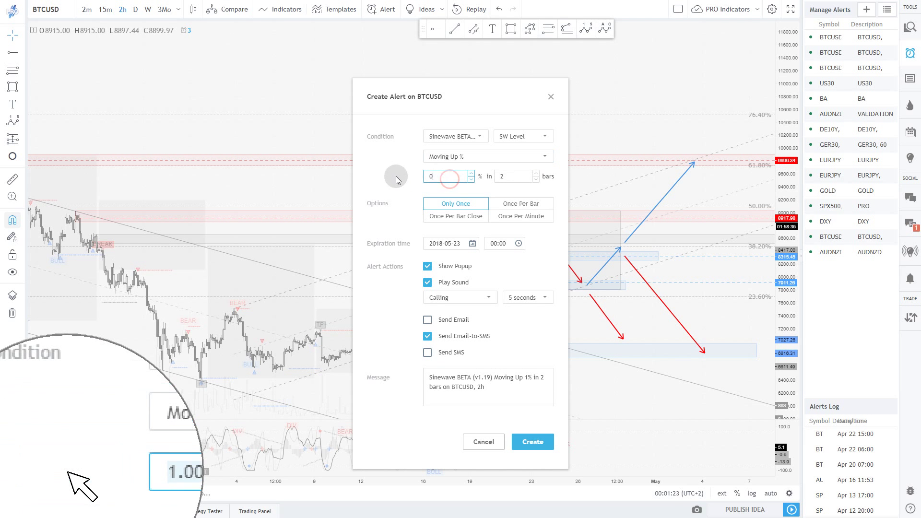
type("01")
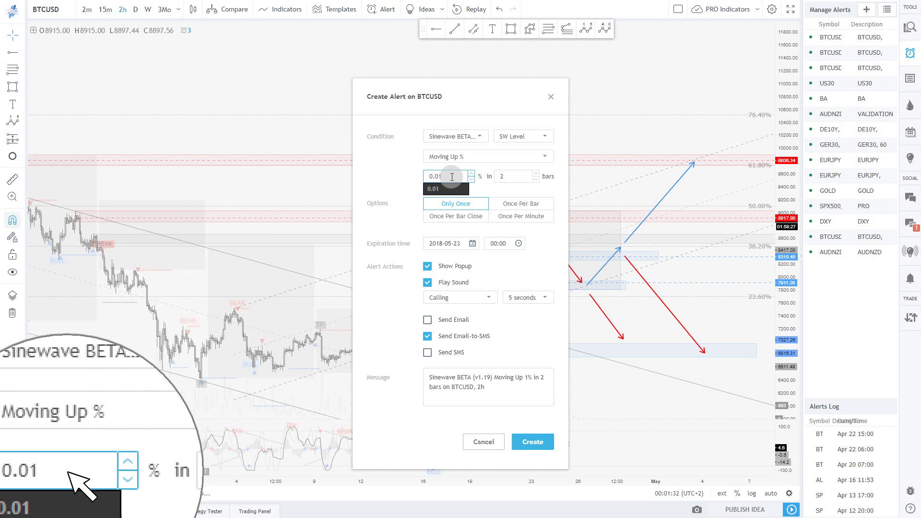
left_click(506, 177)
left_click(506, 176)
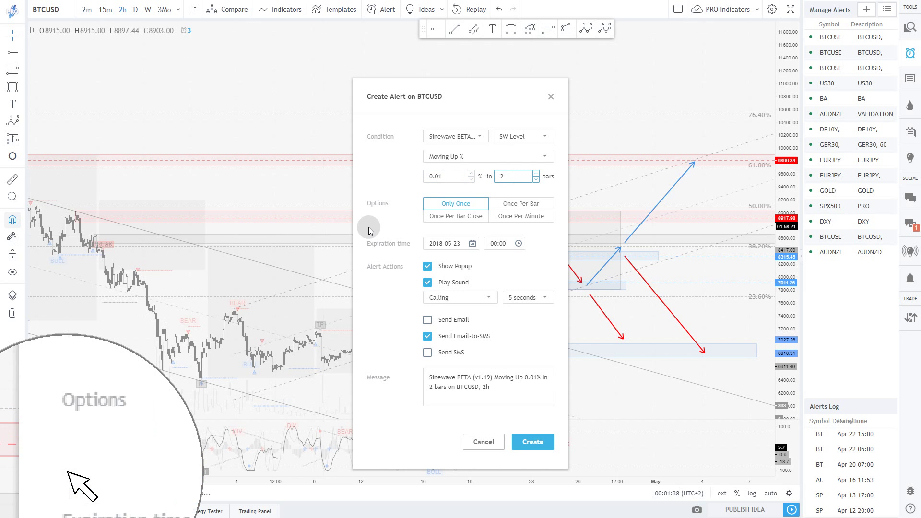
left_click(455, 217)
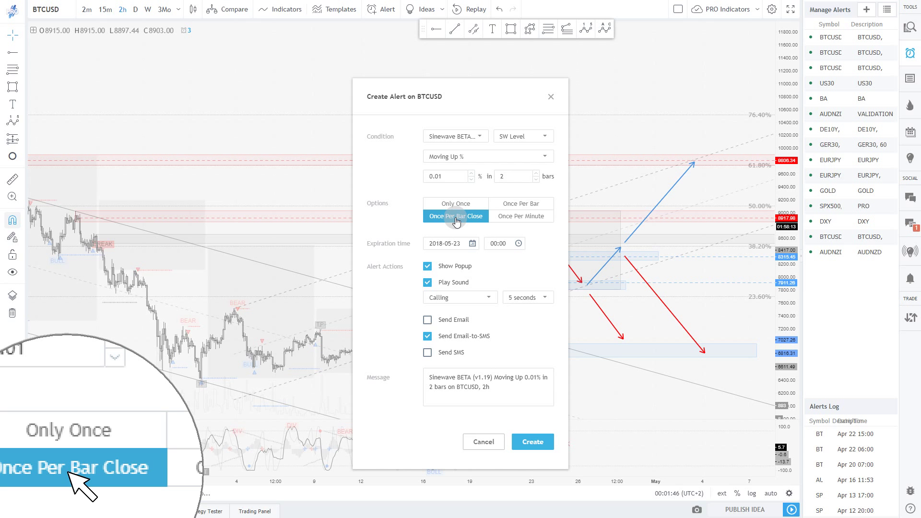
- Replace the default message with 'BTCUSD, H2 : New bearish cycle', keeping Once Per Bar Close
left_click(498, 388)
key("ctrl+a")
type("BTCU")
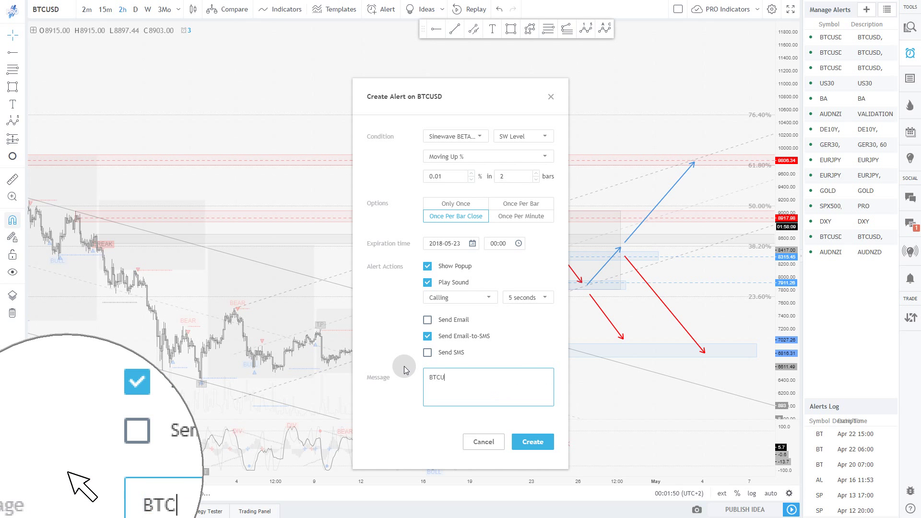
type("SD , H")
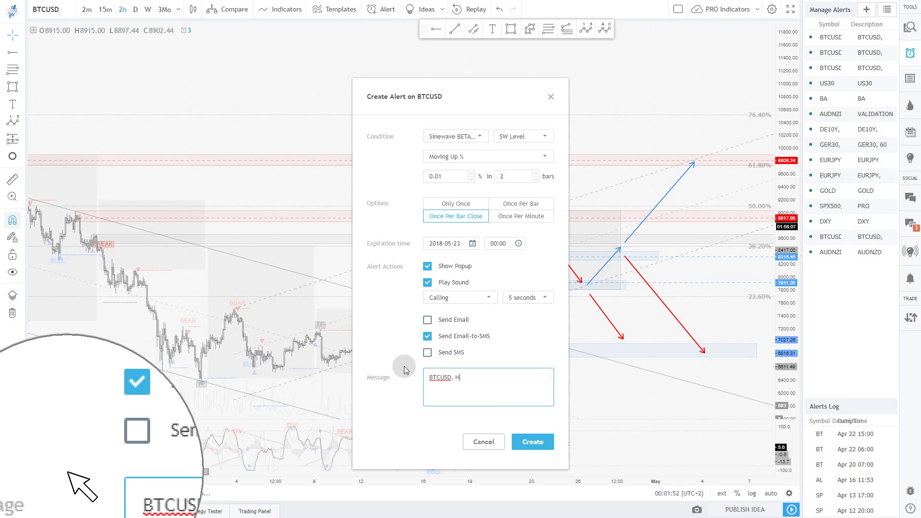
type("2 : New bearish cycle")
left_click(452, 223)
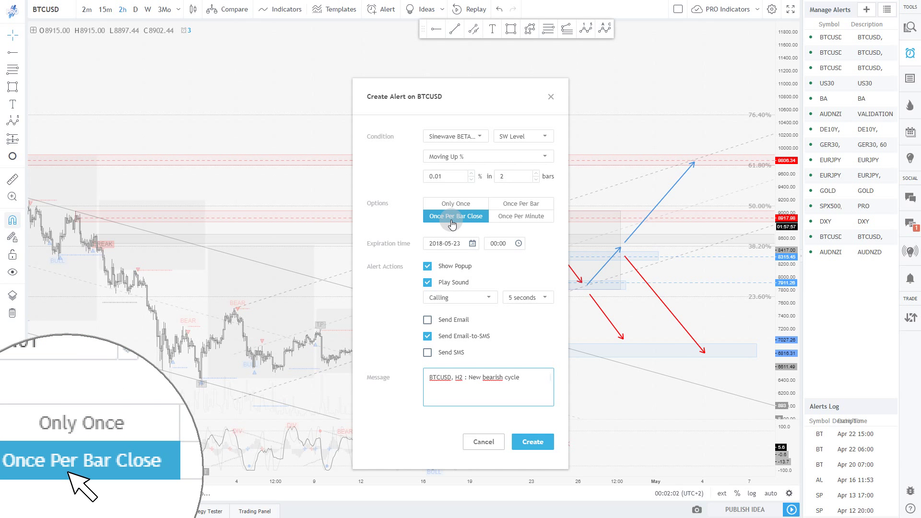